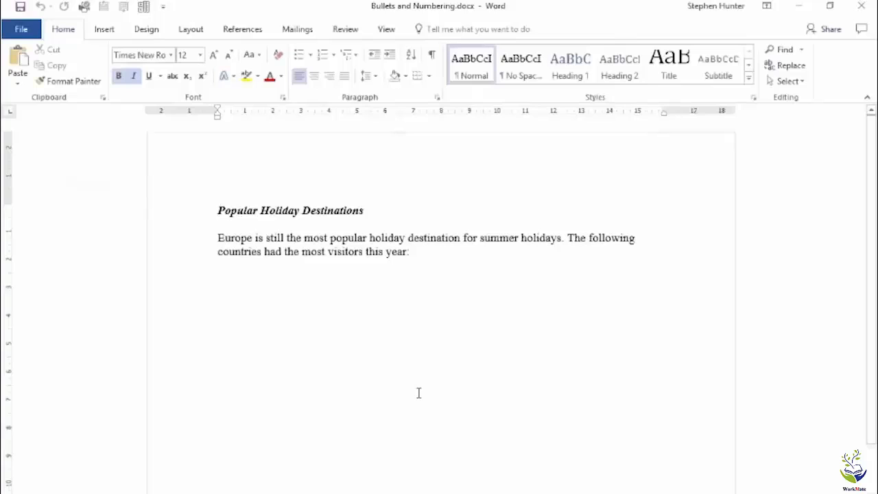
Step: Start a bulleted list with solid round bullets below the introductory paragraph and enter Spain as its first item
left_click(295, 271)
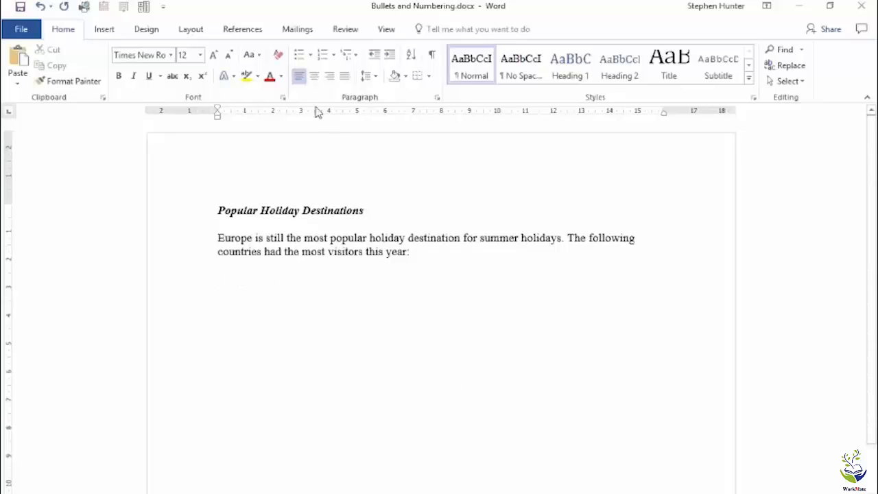
left_click(299, 56)
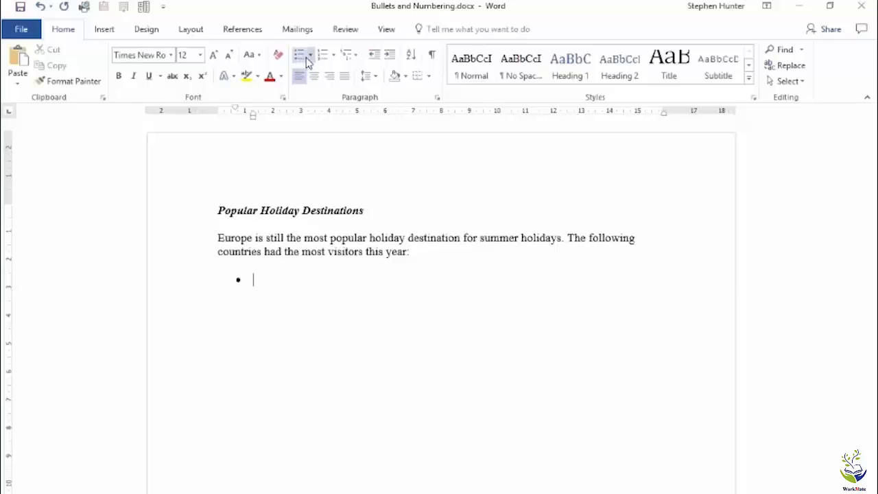
left_click(311, 56)
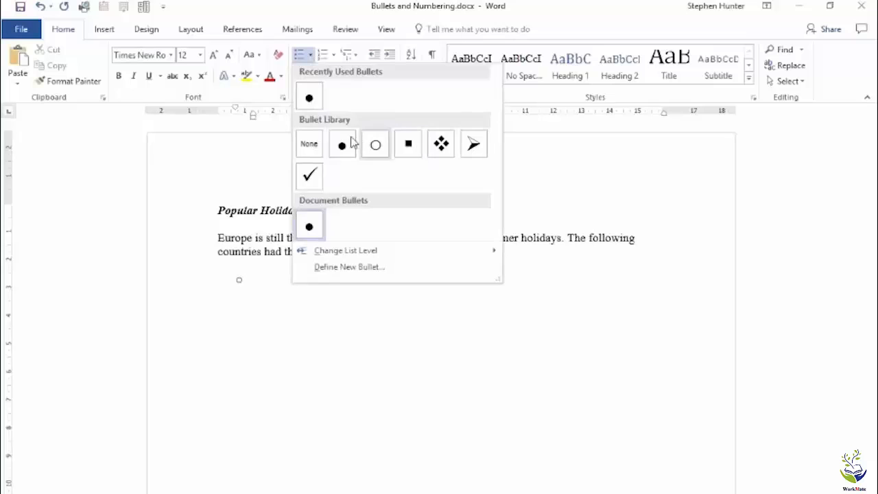
left_click(308, 96)
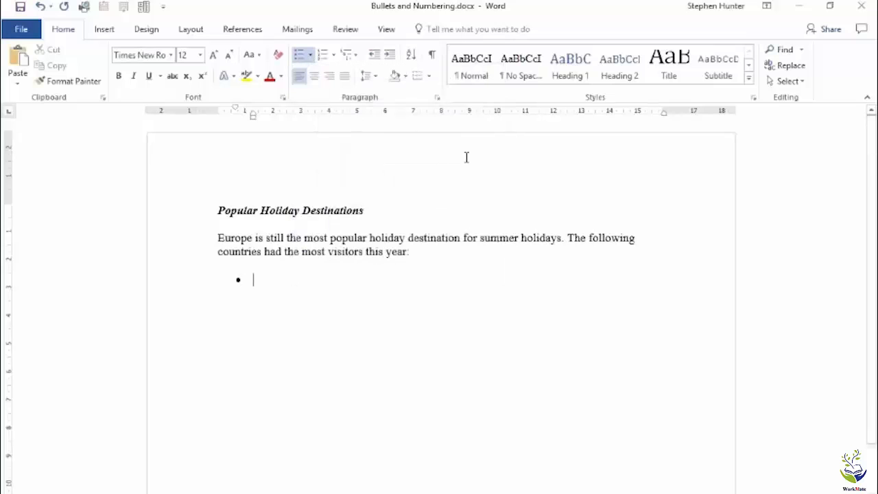
type("Spain")
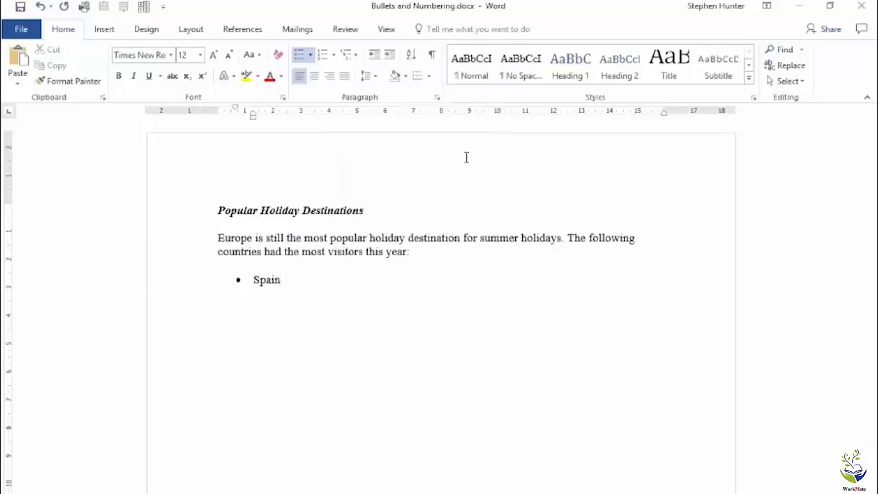
Step: Add Ibiza, Majorca and Tenerife as second-level bullets under Spain
key("Return")
key("Tab")
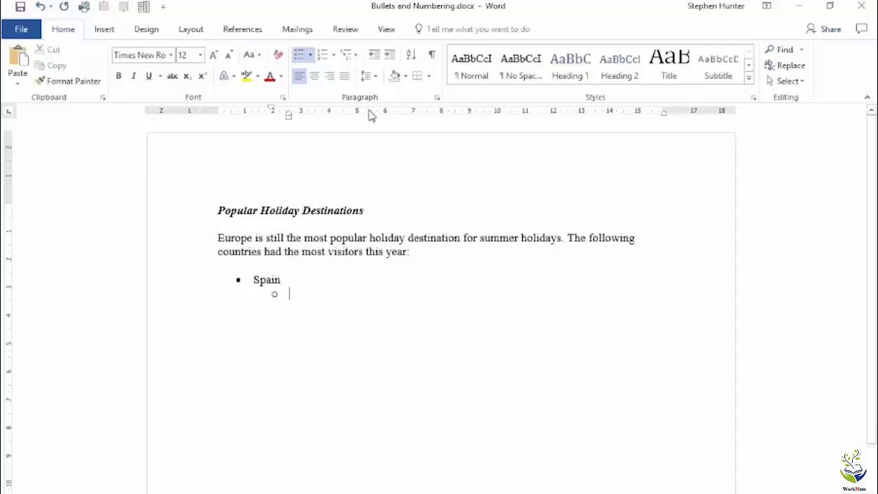
left_click(375, 57)
left_click(389, 57)
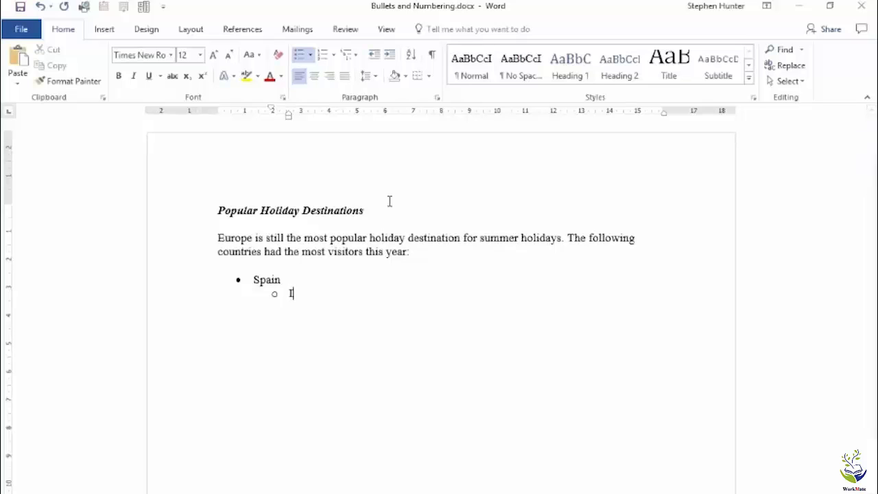
type("Ibiza")
key("Return")
type("Majorca")
key("Return")
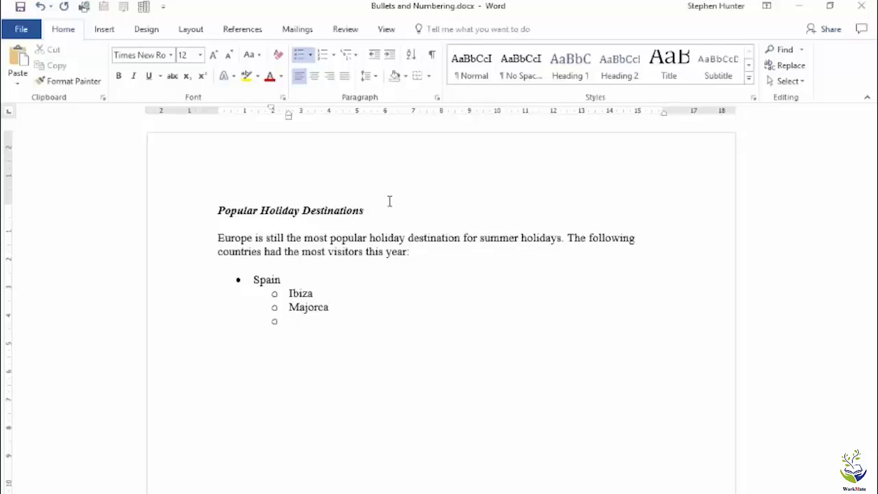
type("Tenef")
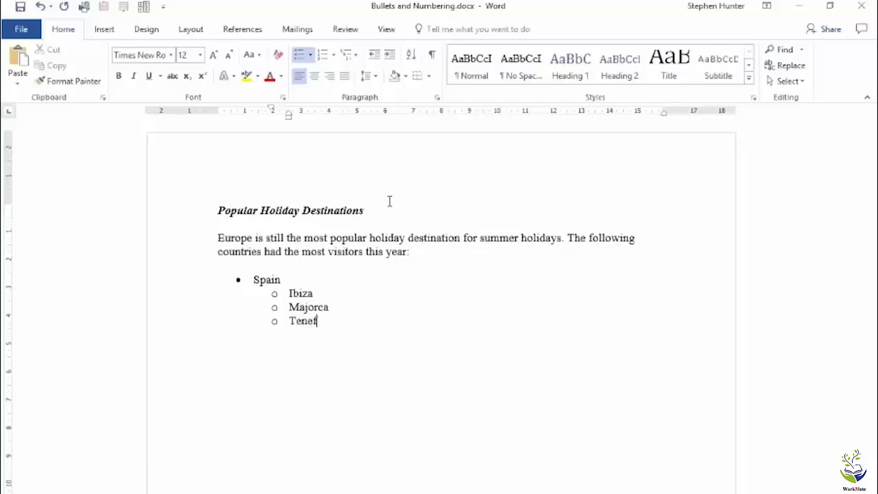
key("BackSpace")
type("rife")
key("Return")
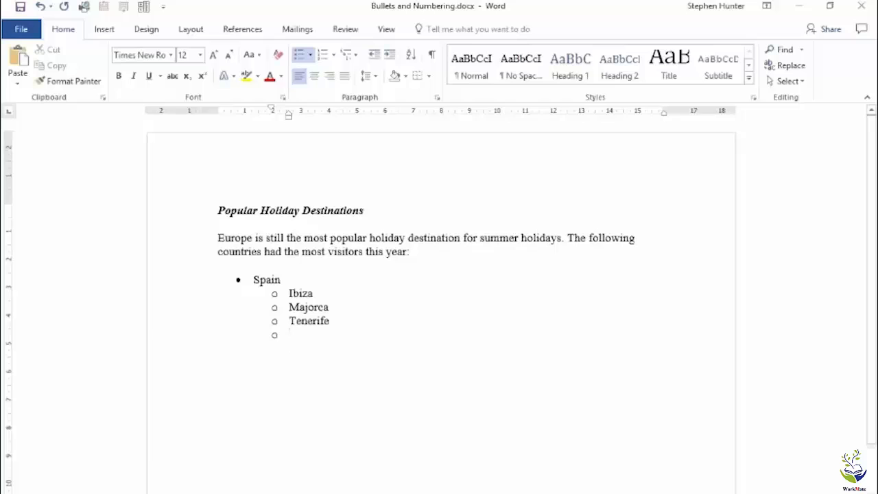
Step: Return to the top list level after Tenerife and add France as a bullet
key("shift+Tab")
key("Tab")
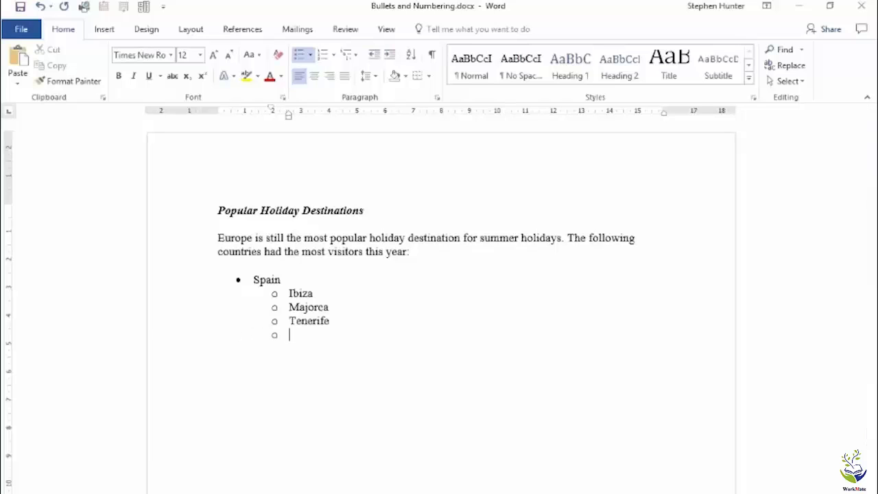
key("Tab")
key("Tab")
key("Tab")
key("shift+Tab")
key("shift+Tab")
key("shift+Tab")
key("shift+Tab")
type("France")
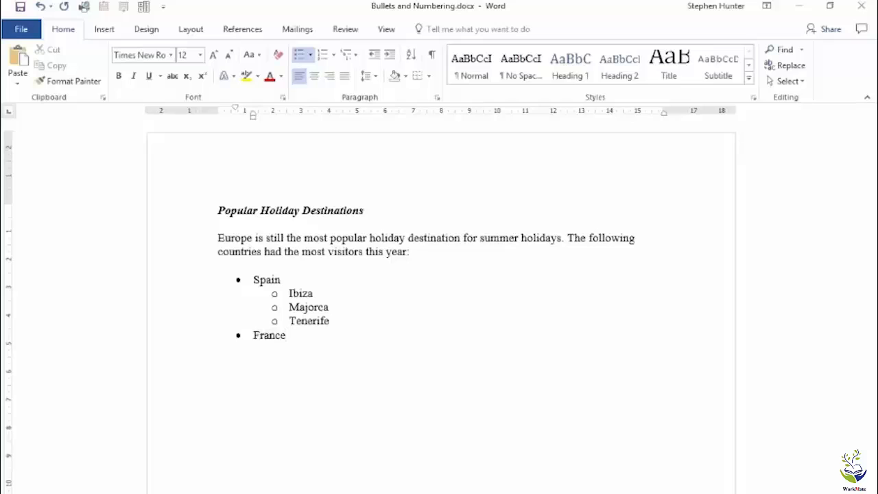
Step: Add Provence, Brittany and Auvergne as second-level bullets under France
key("Return")
key("Tab")
type("Provence")
key("Return")
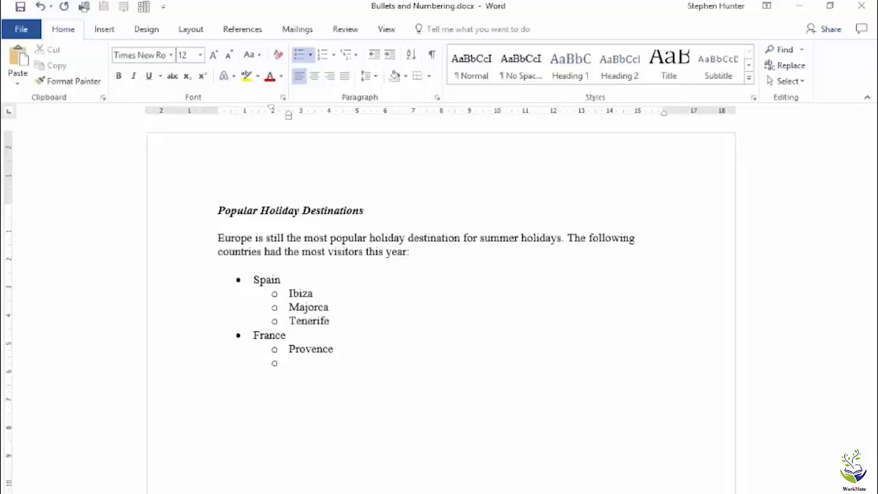
type("Britt")
type("any ")
type("Au")
type("verge")
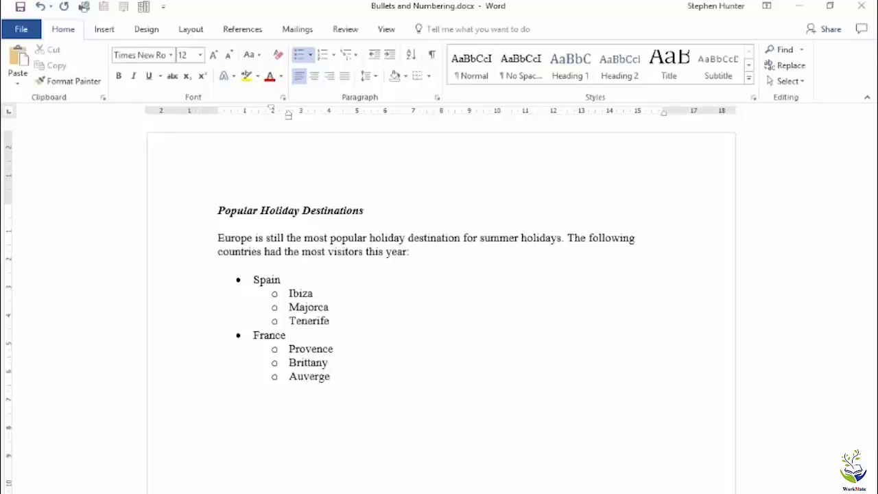
key("BackSpace")
type("ne")
Step: End the bulleted list after Auvergne with an unbulleted empty line
key("Return")
key("shift+Tab")
key("Return")
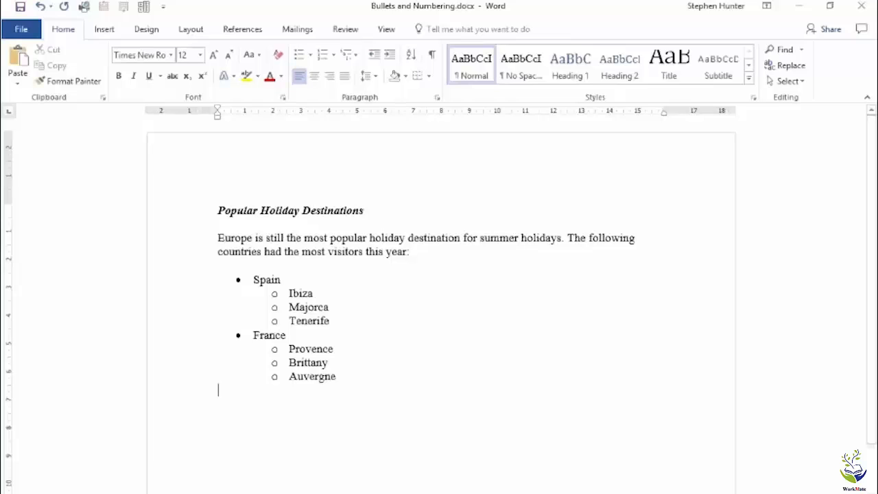
Step: Change the top-level bullets of the whole list to the arrowhead symbol
left_click_drag(188, 280, 200, 378)
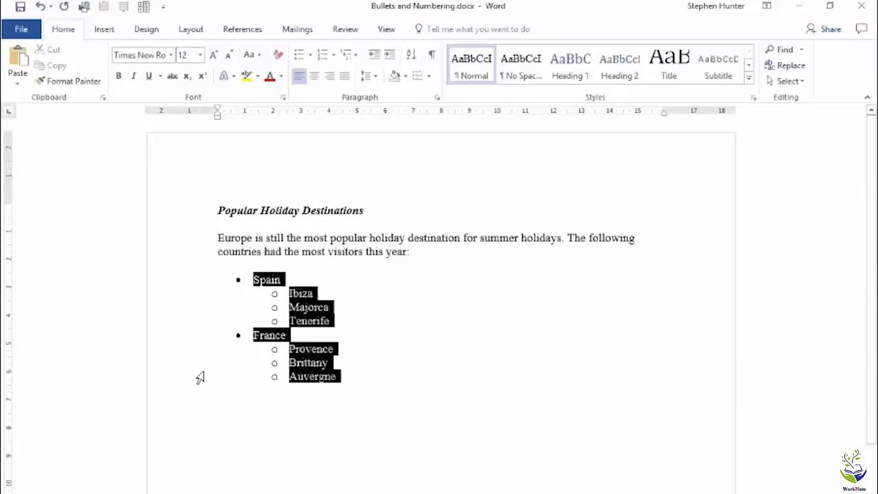
left_click(311, 55)
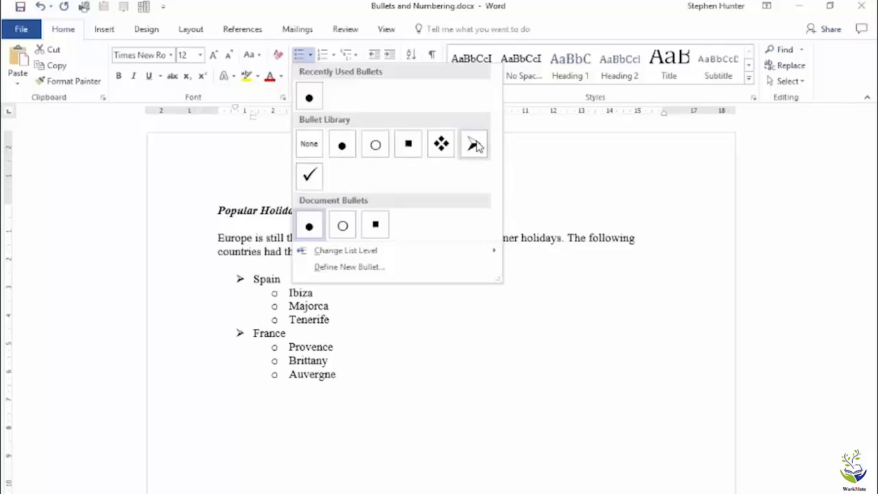
left_click(476, 144)
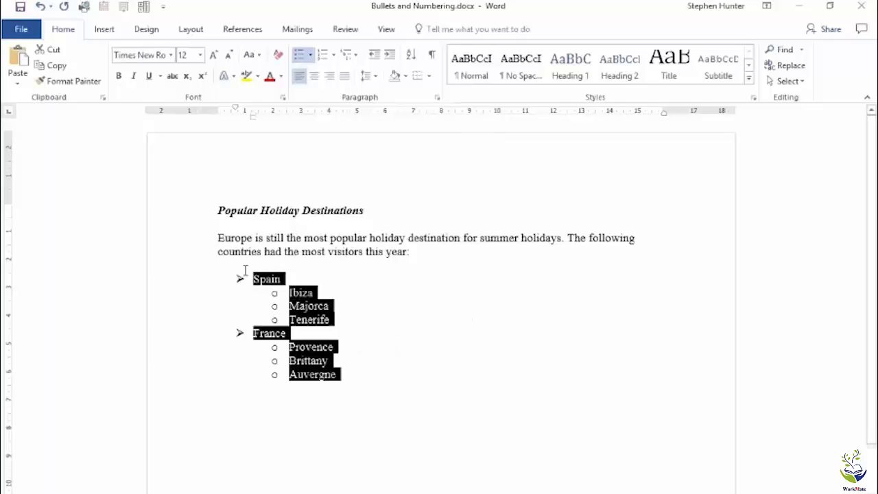
Step: Convert the whole list from bullets to the 1., 2., 3. numbering format
left_click(333, 55)
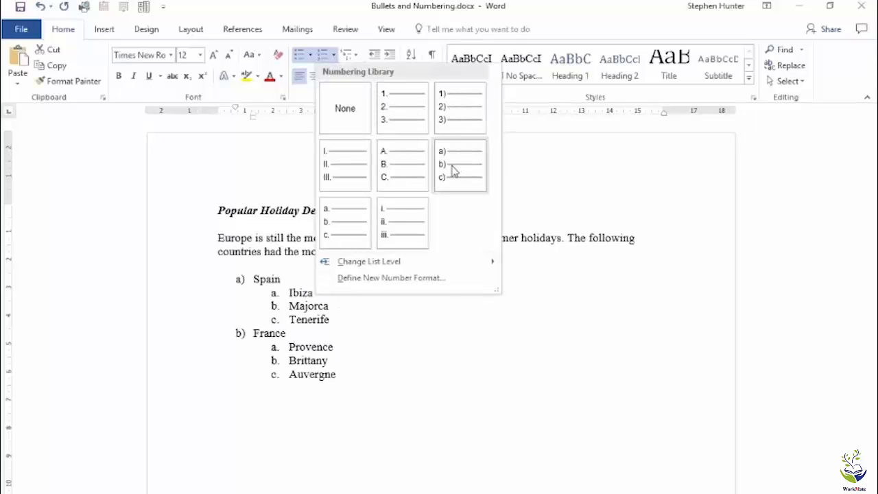
left_click(398, 118)
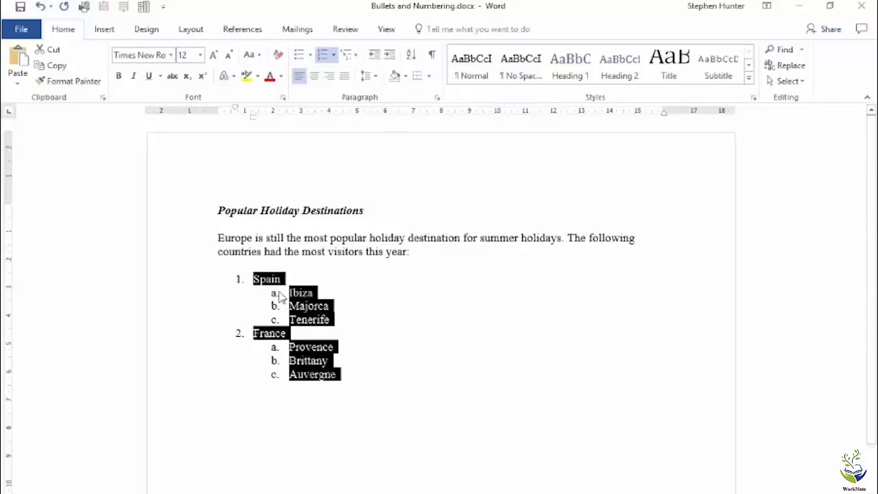
left_click(307, 294)
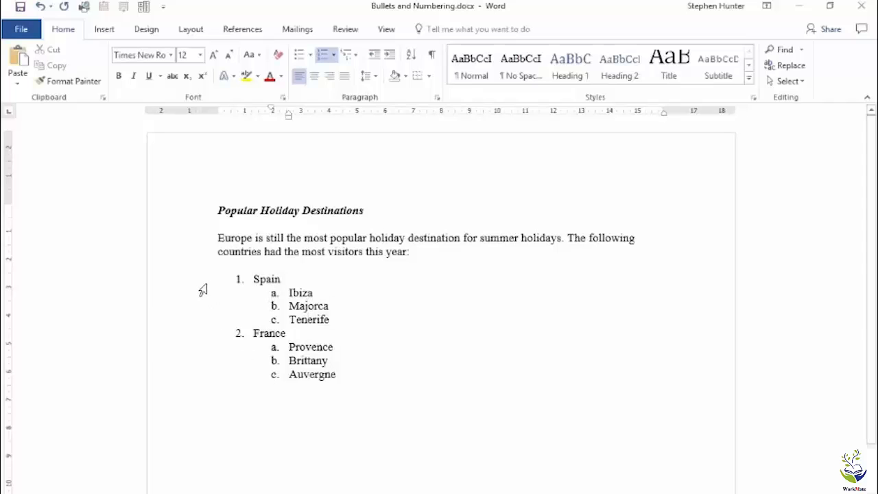
Step: Apply the 1., 1.1., 1.1.1. multilevel numbering format to the whole list
left_click_drag(202, 281, 212, 374)
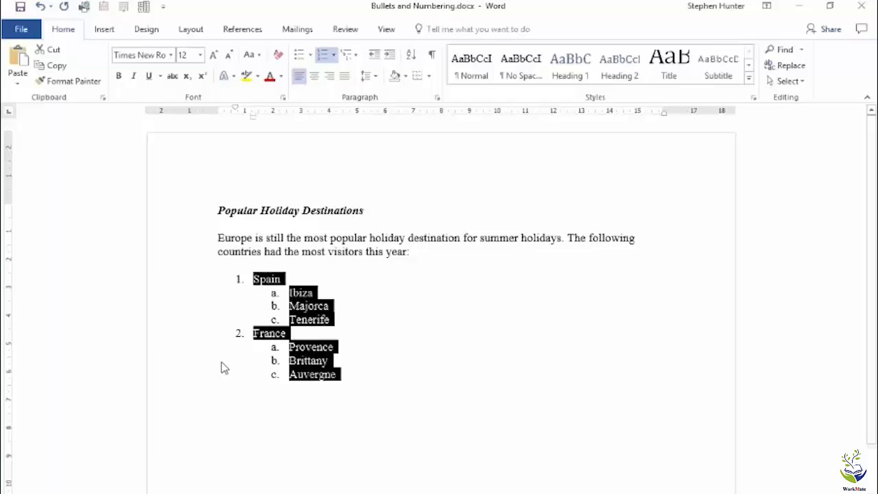
left_click(357, 56)
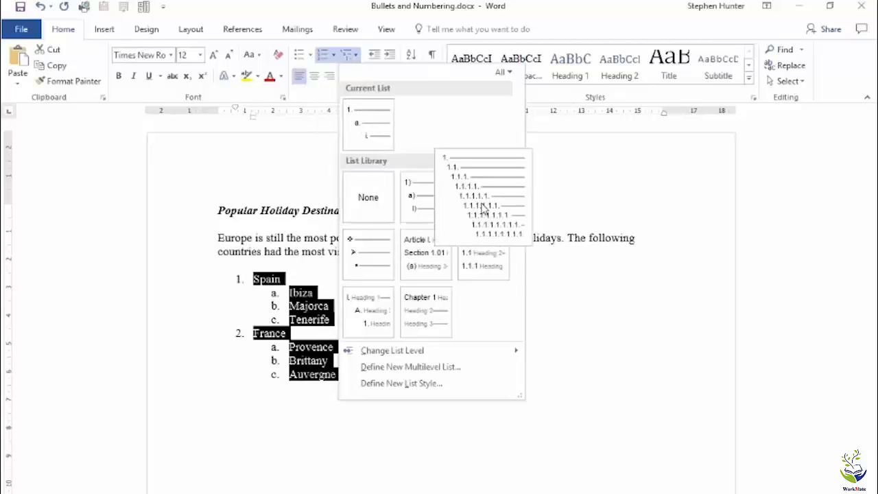
left_click(483, 209)
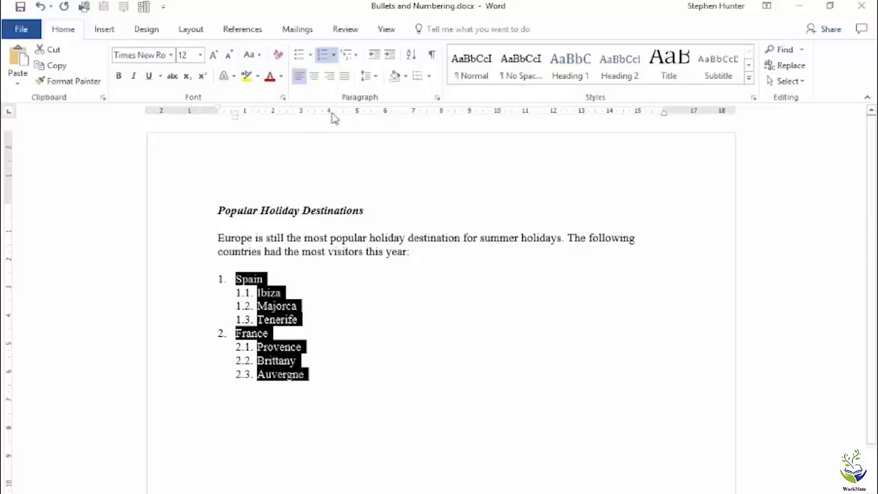
Step: Apply the multilevel bullet format with four-diamond symbols for countries and arrowheads for regions to the whole list
left_click(360, 58)
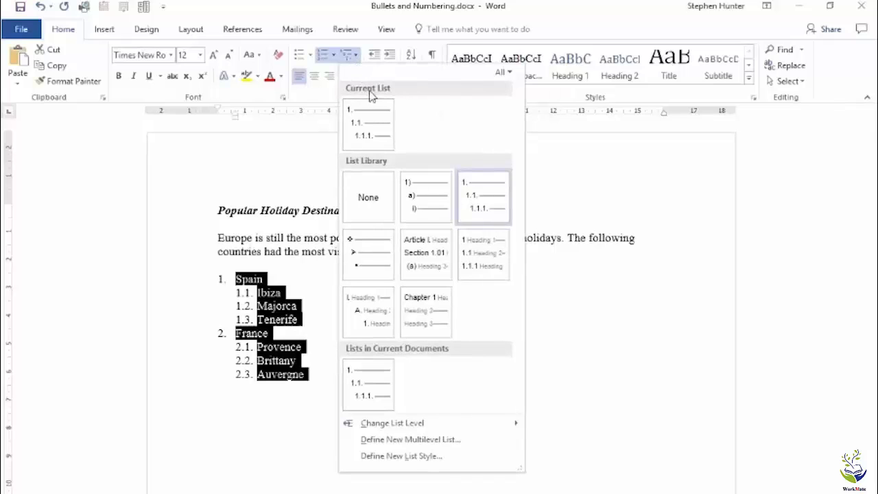
mouse_move(369, 251)
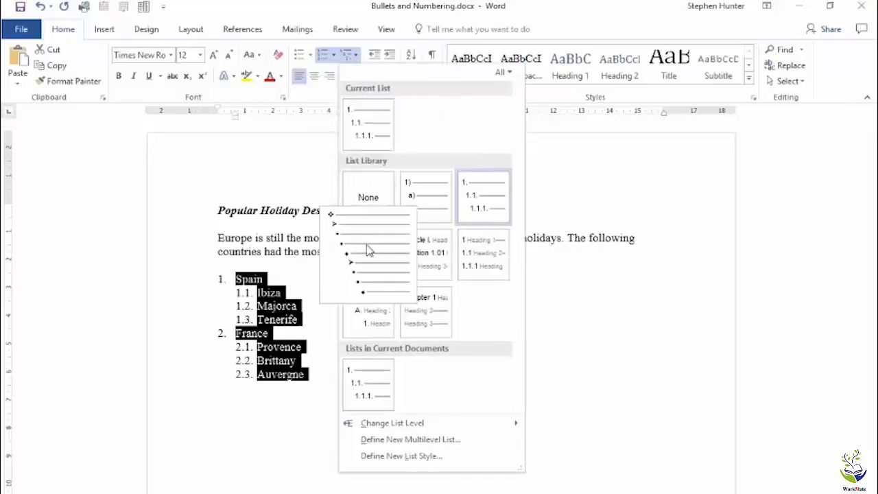
left_click(370, 251)
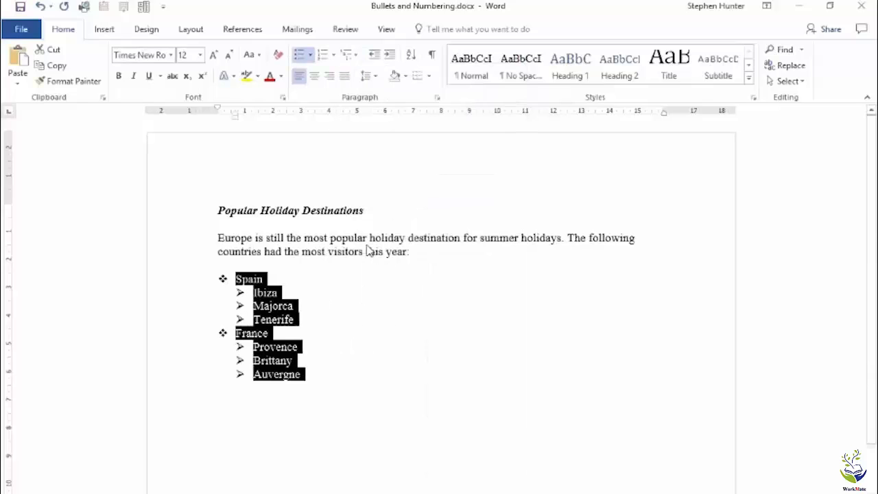
left_click(185, 280)
left_click(232, 429)
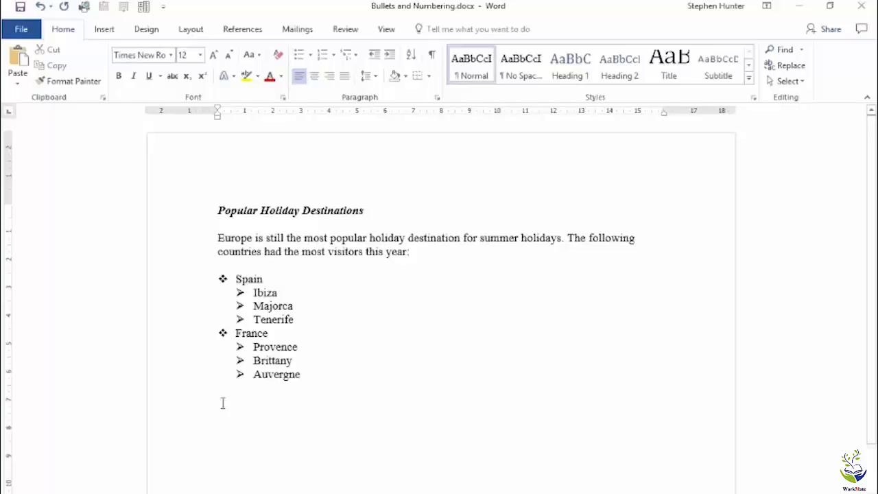
Step: Start defining a new multilevel list for the whole destinations list and look through the formats of levels 2 to 6
left_click_drag(193, 280, 199, 374)
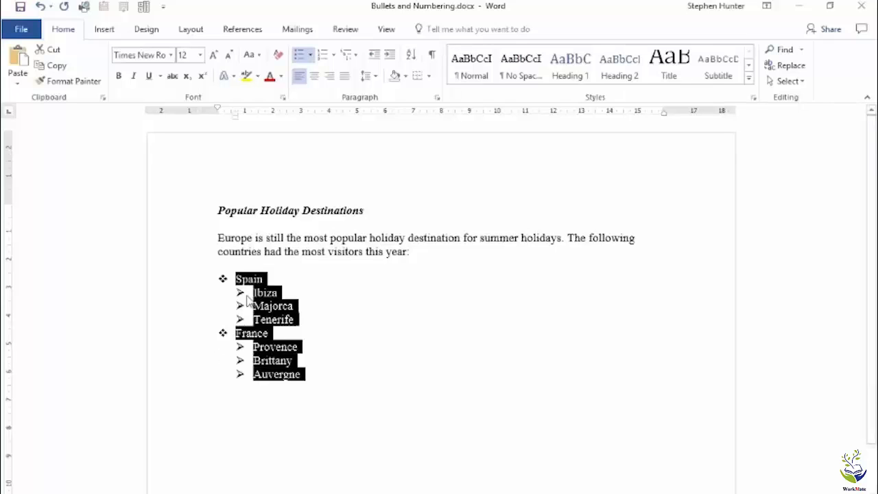
left_click(311, 56)
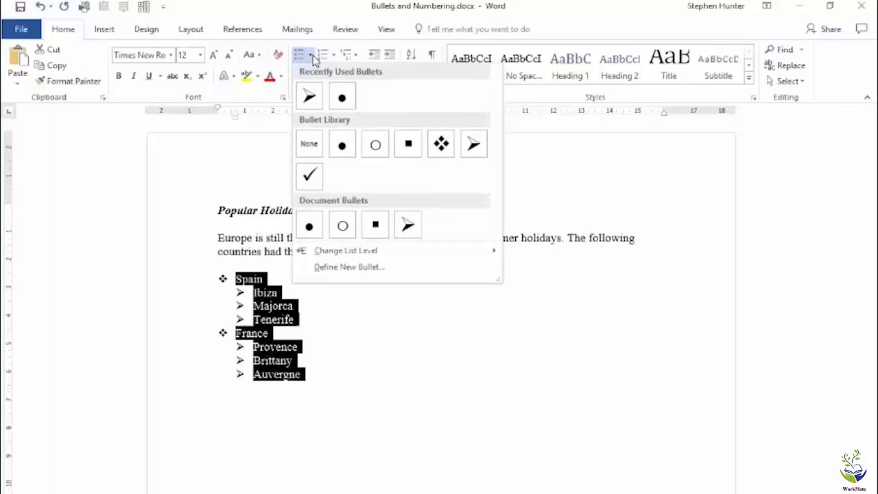
left_click(313, 58)
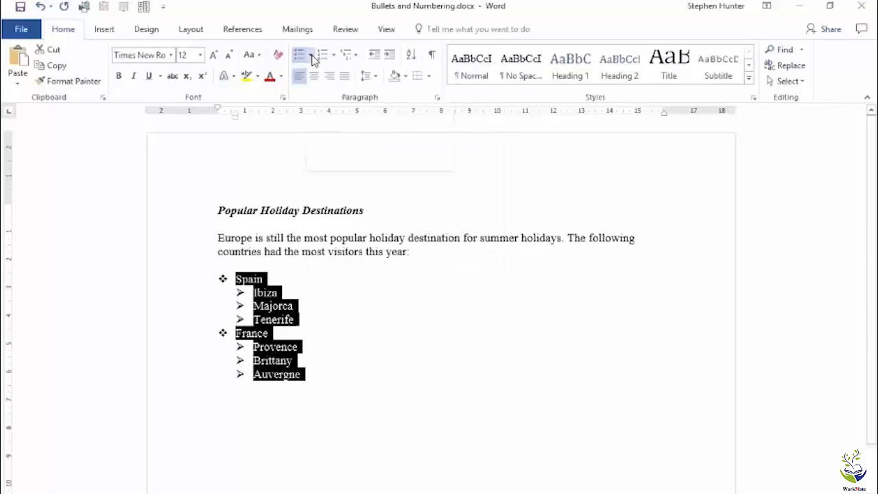
left_click(356, 56)
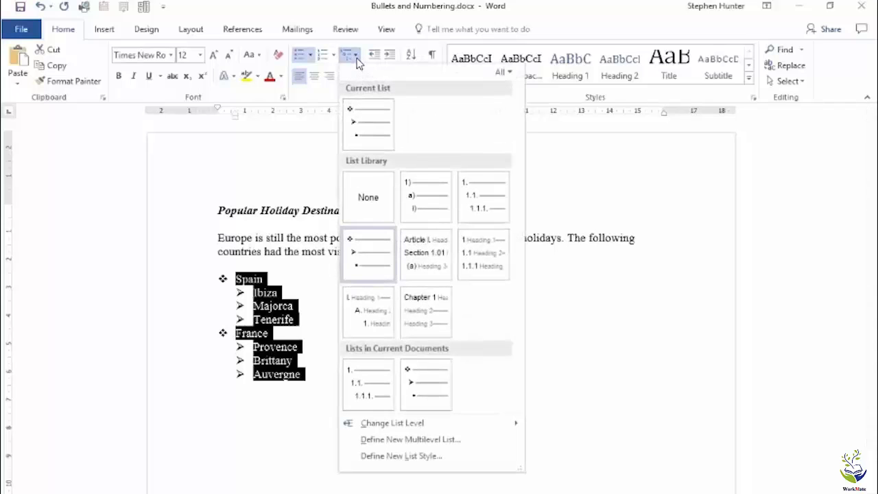
mouse_move(360, 259)
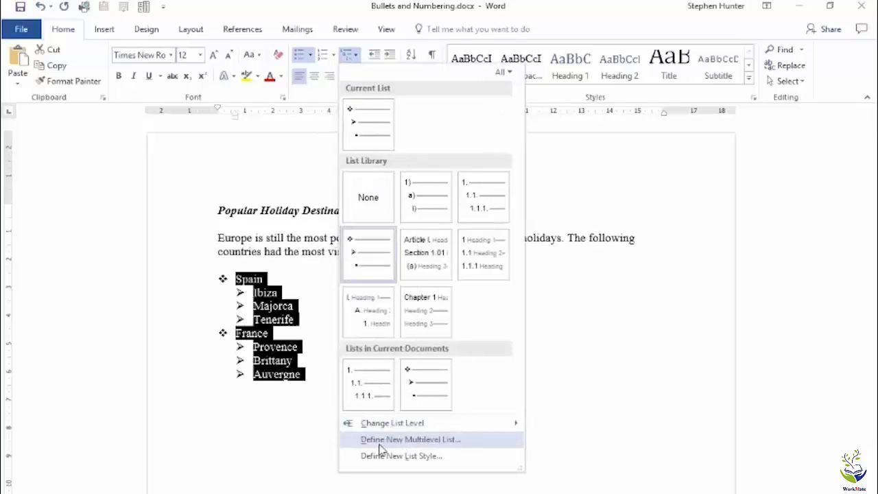
left_click(431, 446)
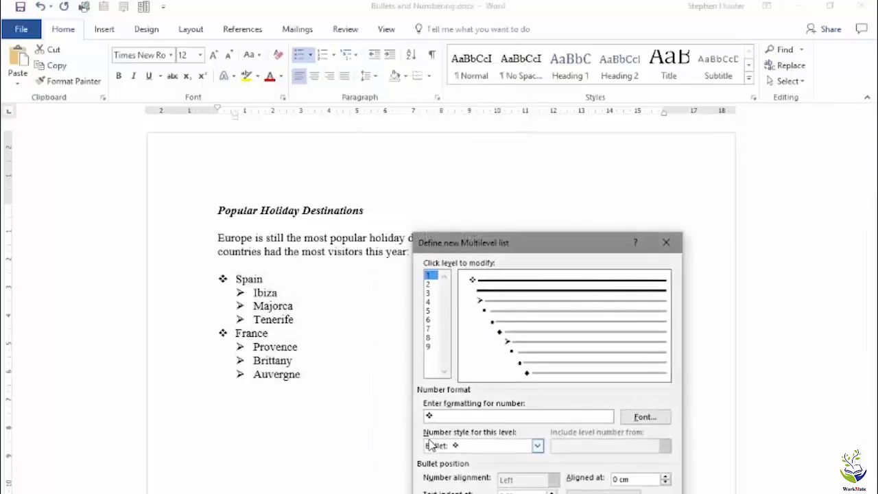
left_click_drag(489, 243, 502, 171)
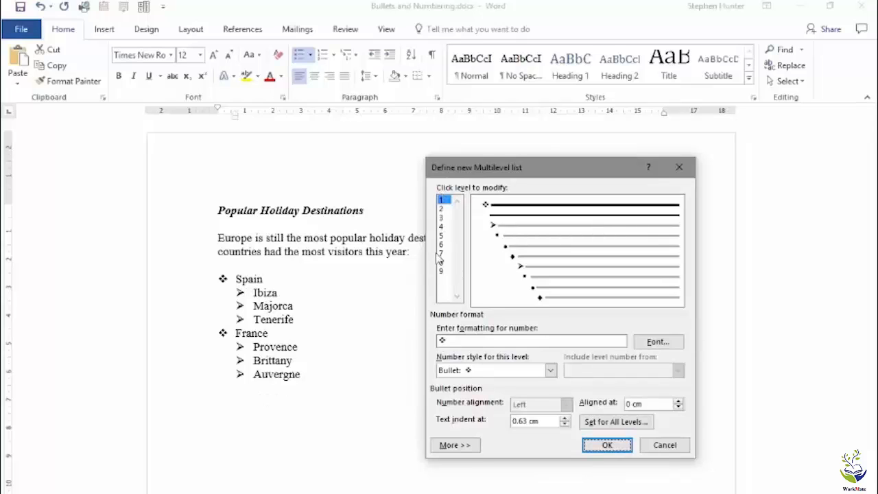
left_click(442, 209)
left_click(443, 218)
left_click(444, 226)
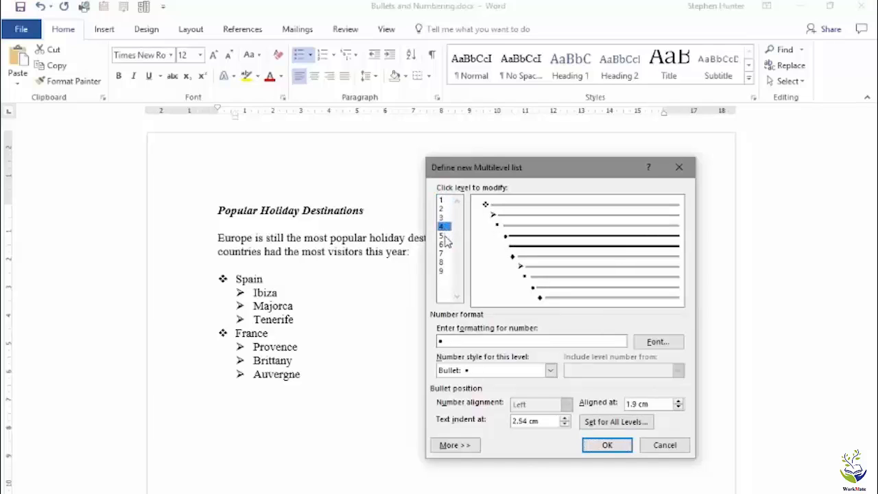
left_click(444, 236)
left_click(445, 245)
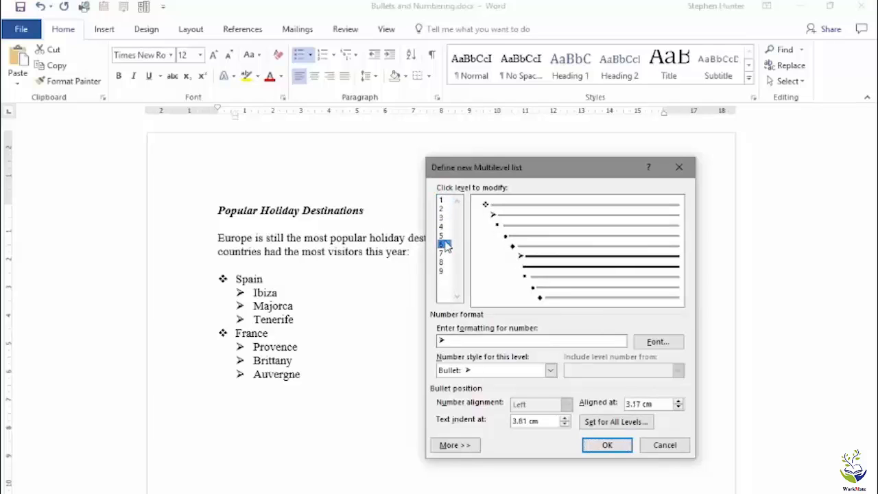
Step: Set the level 1 bullet of the new multilevel list to the Wingdings smiley face, character code 74
left_click(442, 200)
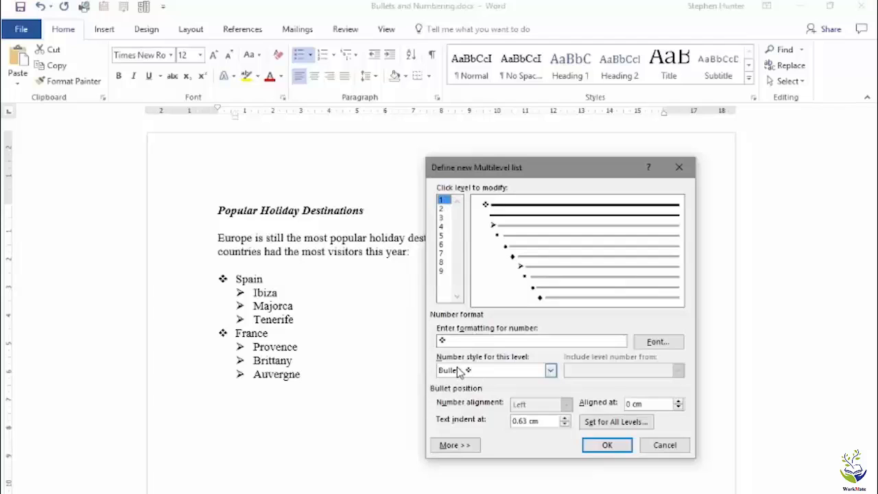
left_click(551, 371)
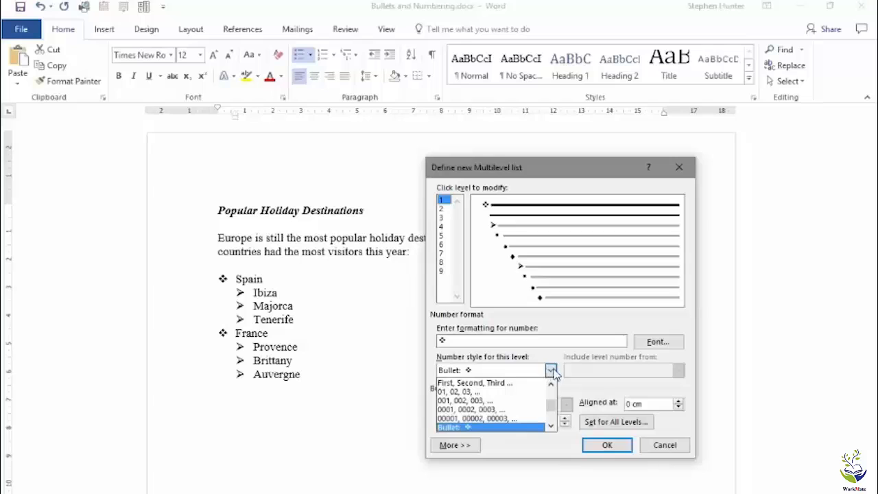
left_click(551, 425)
mouse_move(553, 414)
left_mouse_down()
mouse_move(555, 385)
mouse_move(555, 410)
left_mouse_up()
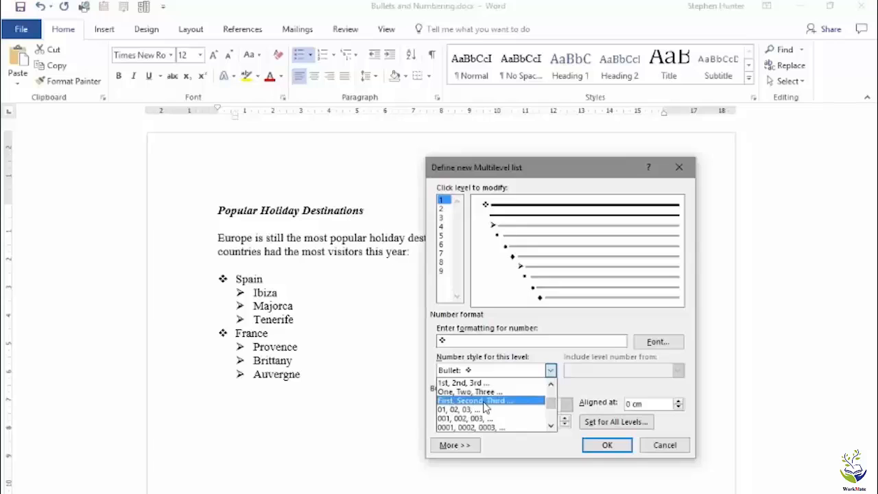
mouse_move(551, 404)
left_mouse_down()
mouse_move(553, 420)
mouse_move(553, 412)
left_mouse_up()
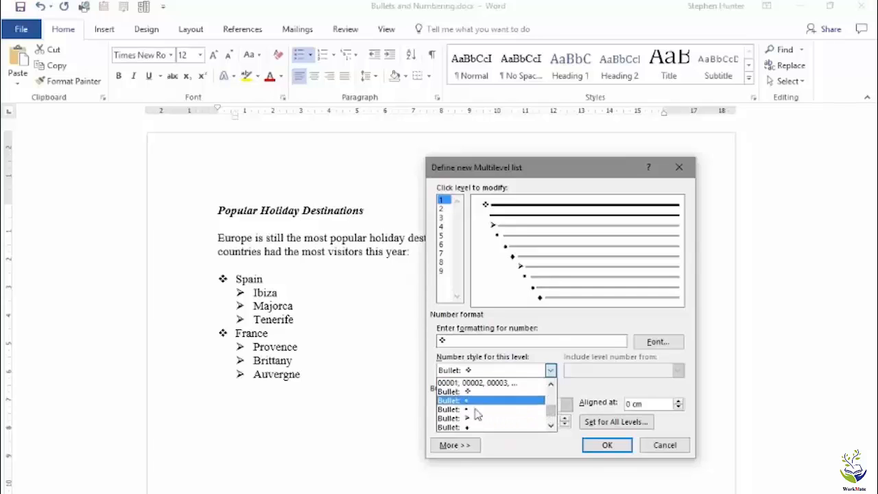
left_click_drag(556, 410, 551, 415)
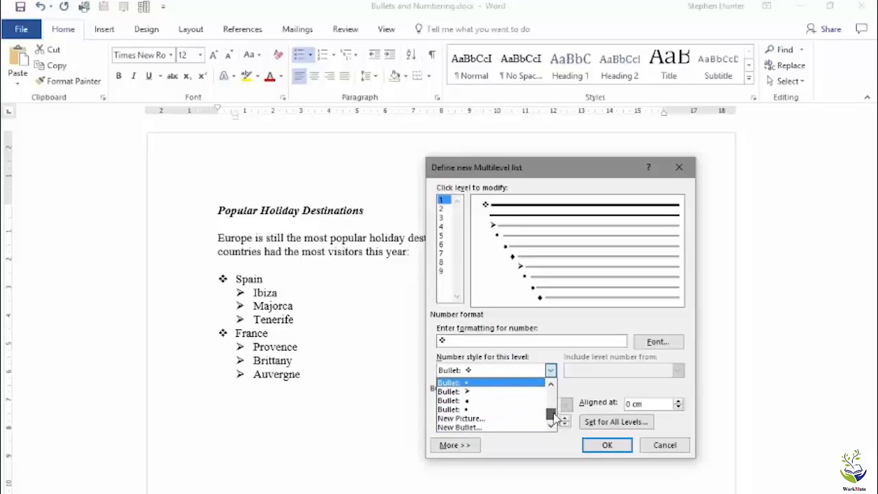
left_click(472, 427)
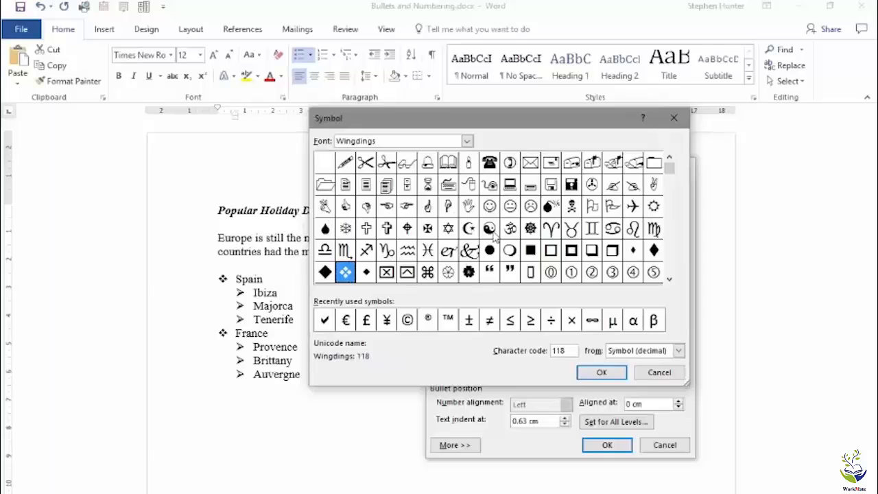
left_click(490, 207)
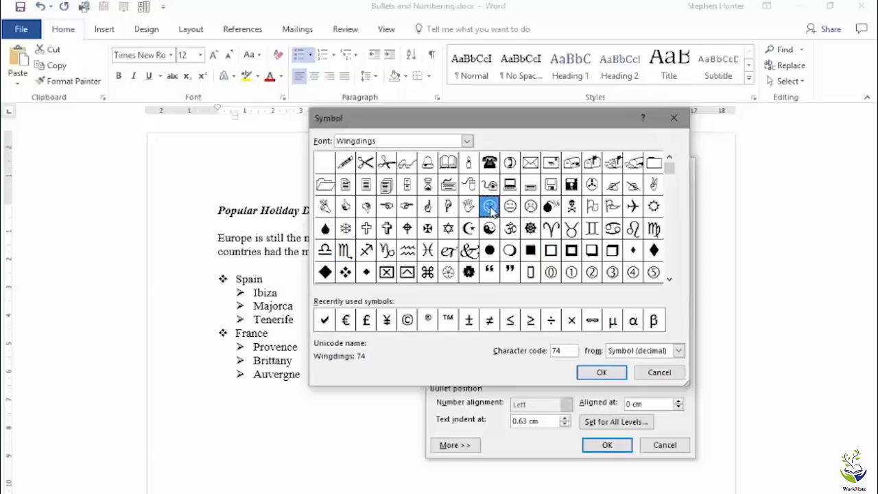
left_click(591, 374)
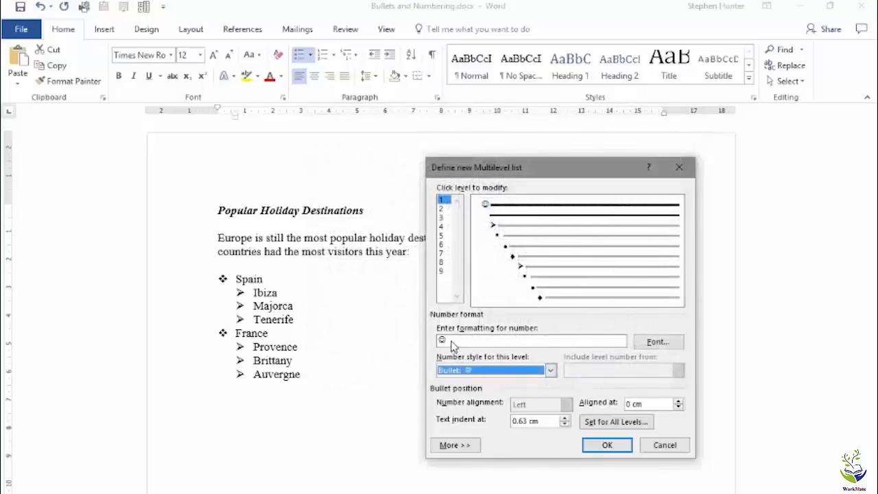
Step: Choose the arrowhead bullet for level 2 and apply the custom multilevel list to the destinations
left_click(442, 209)
left_click(552, 371)
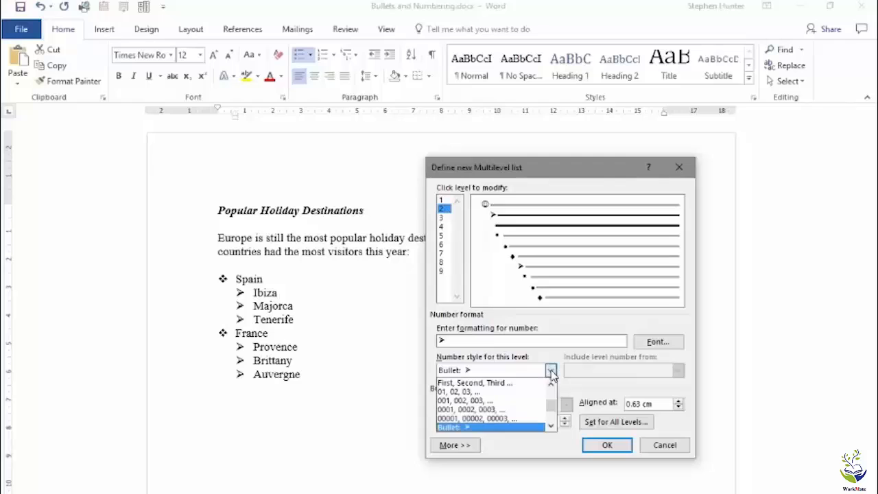
left_click_drag(551, 381, 554, 417)
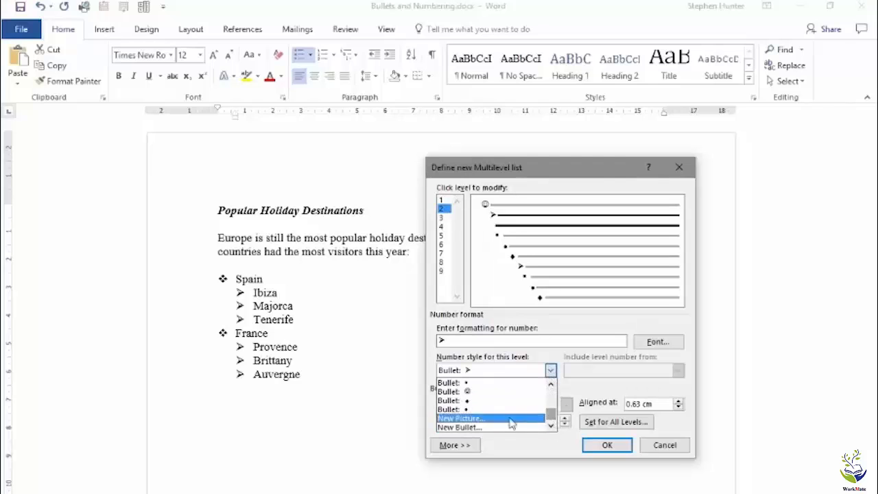
left_click(551, 384)
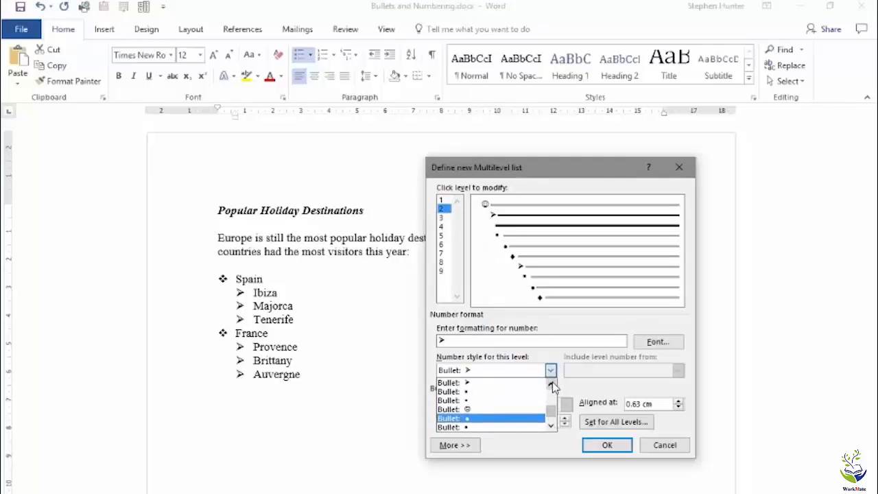
left_click(551, 383)
left_click(467, 392)
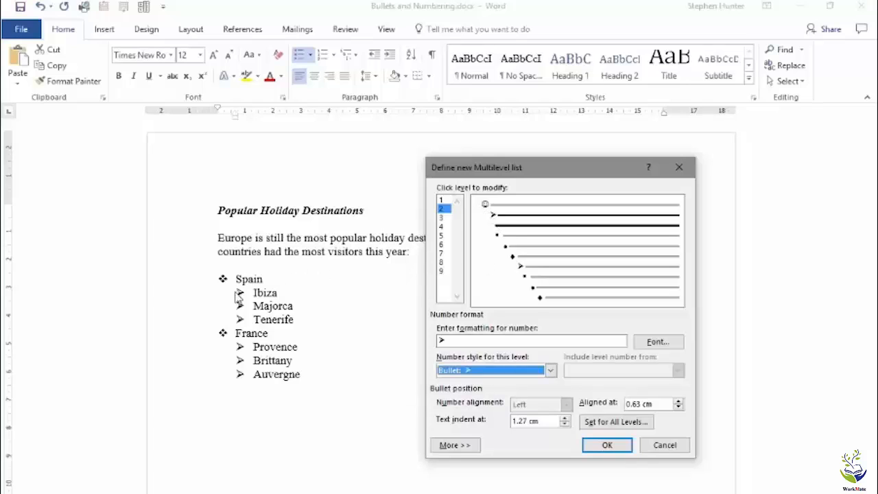
left_click(607, 446)
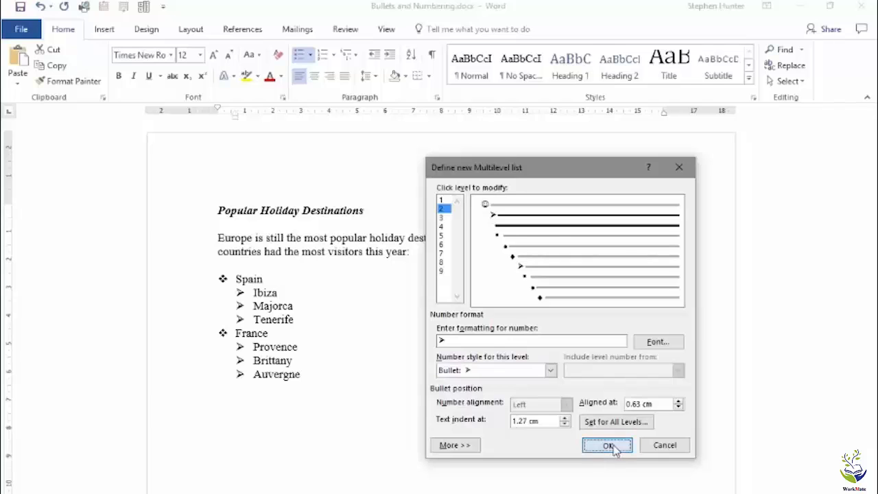
left_click(330, 451)
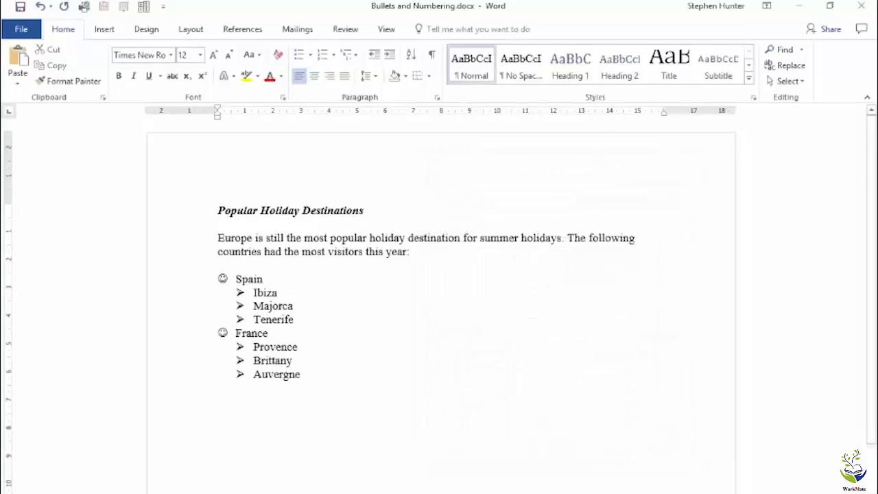
Step: Define another new multilevel list for the whole list, with level 1 in the First, Second, Third number style
left_click_drag(190, 283, 202, 382)
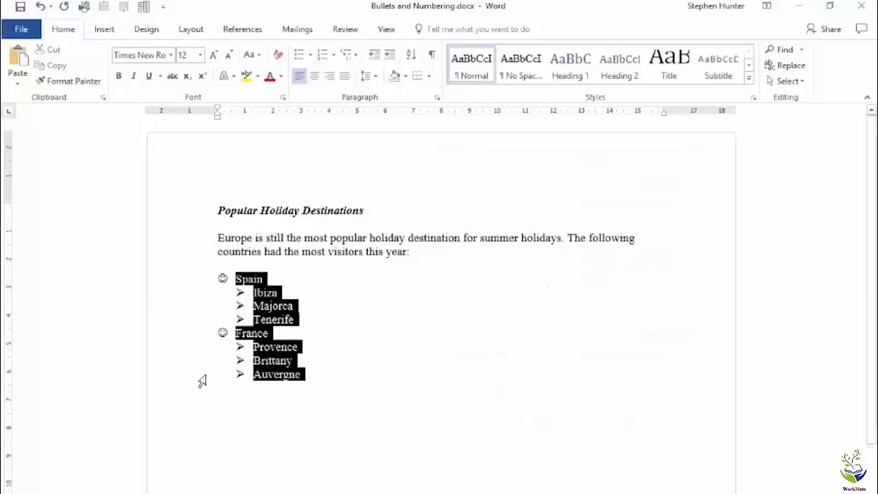
left_click(356, 55)
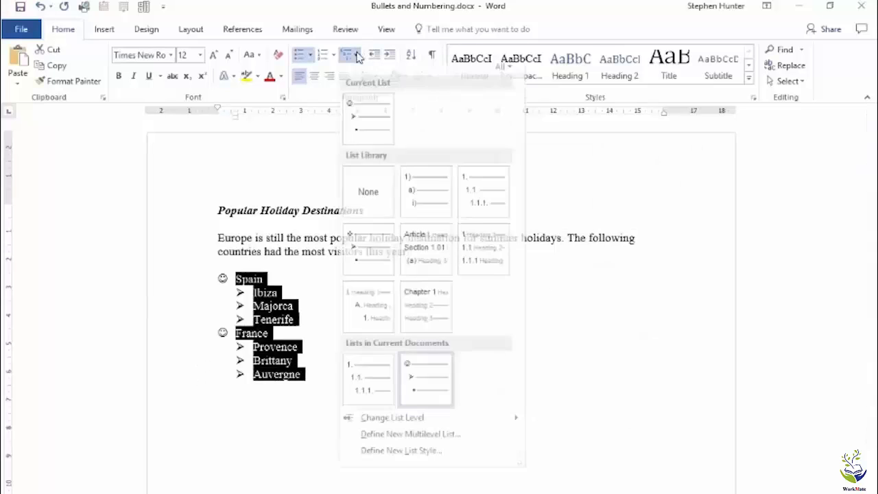
left_click(414, 440)
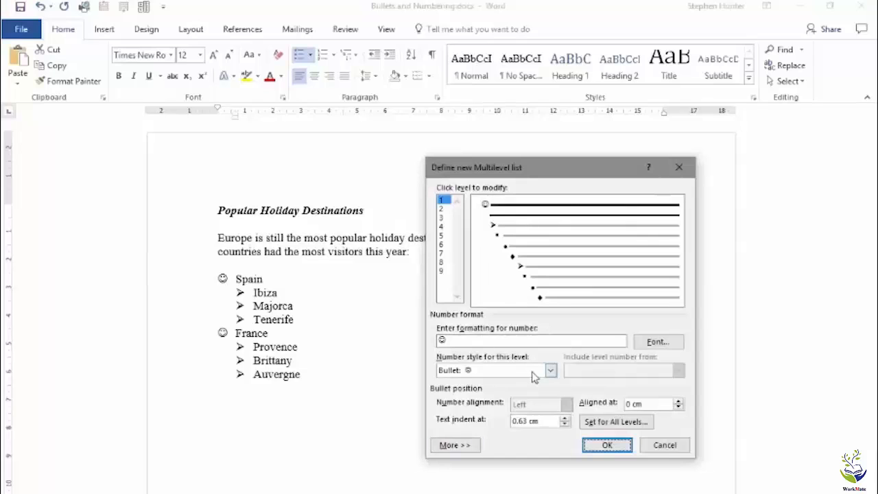
left_click(550, 370)
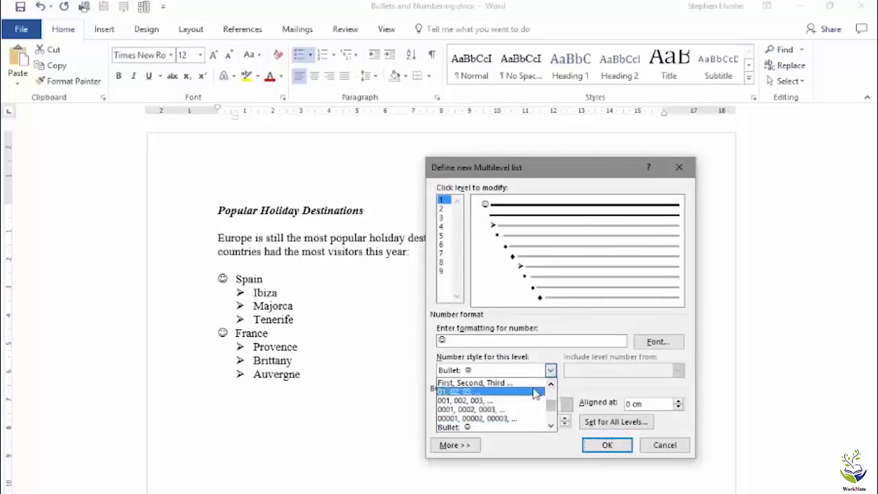
left_click(532, 383)
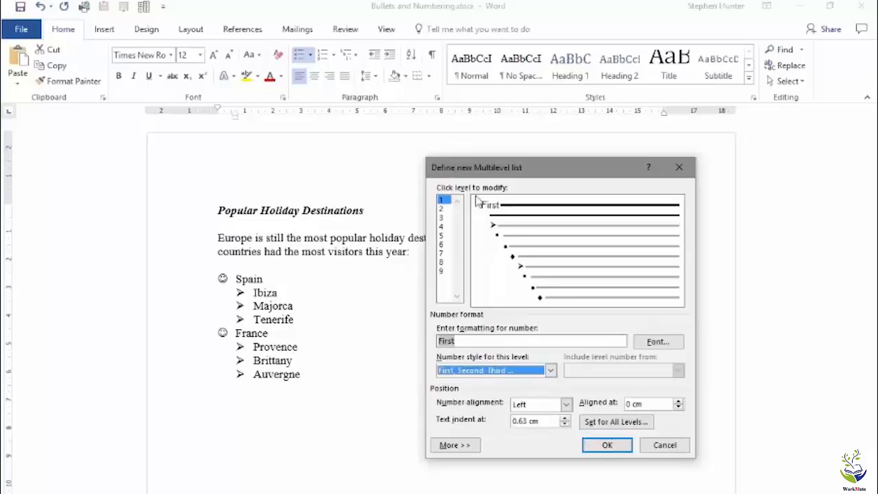
Step: Set level 2 to the One, Two, Three number style and apply the new multilevel list
left_click(441, 208)
left_click(551, 370)
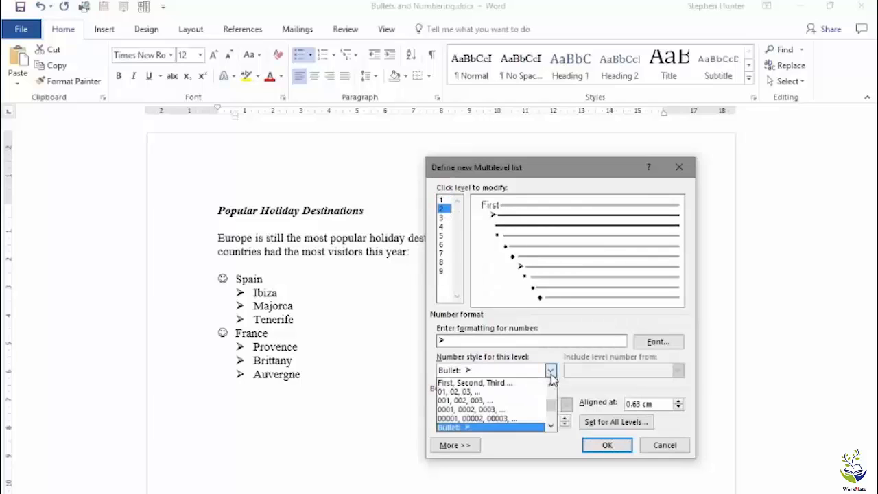
left_click_drag(551, 409, 551, 398)
left_click(519, 410)
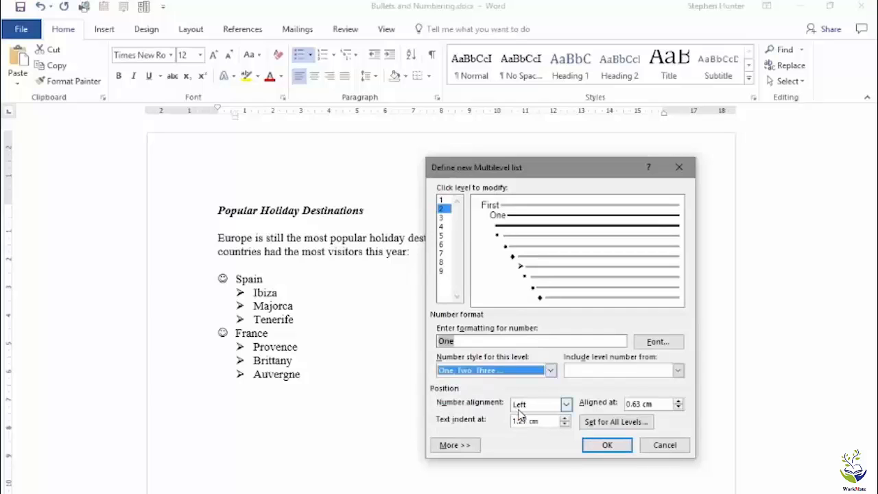
left_click(607, 446)
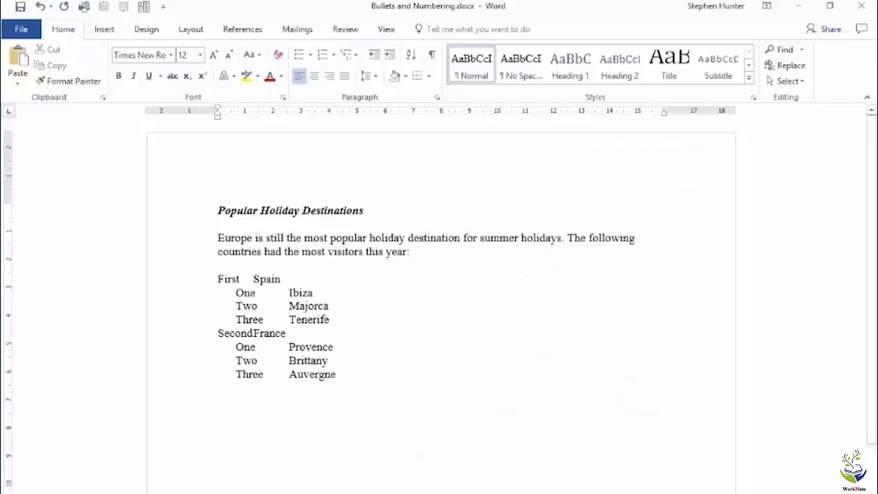
Step: Indent the whole numbered list by one step, starting from its first item, Spain
left_click(255, 279)
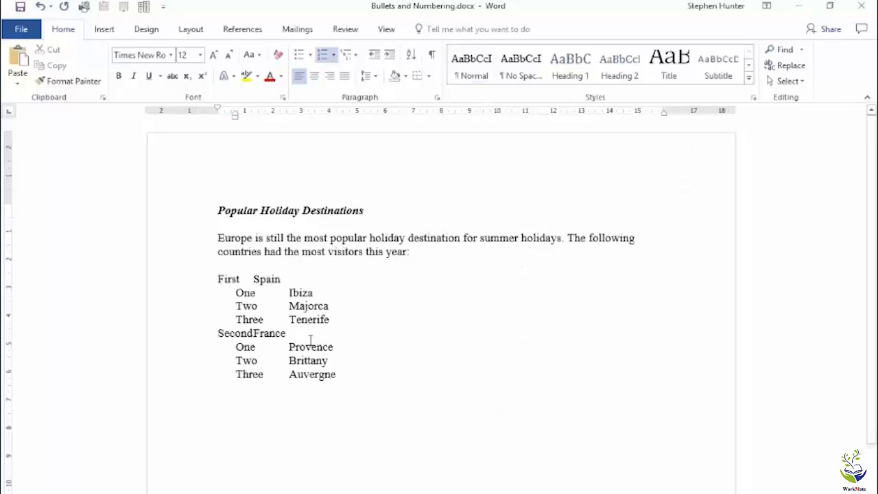
key("Tab")
left_click(414, 484)
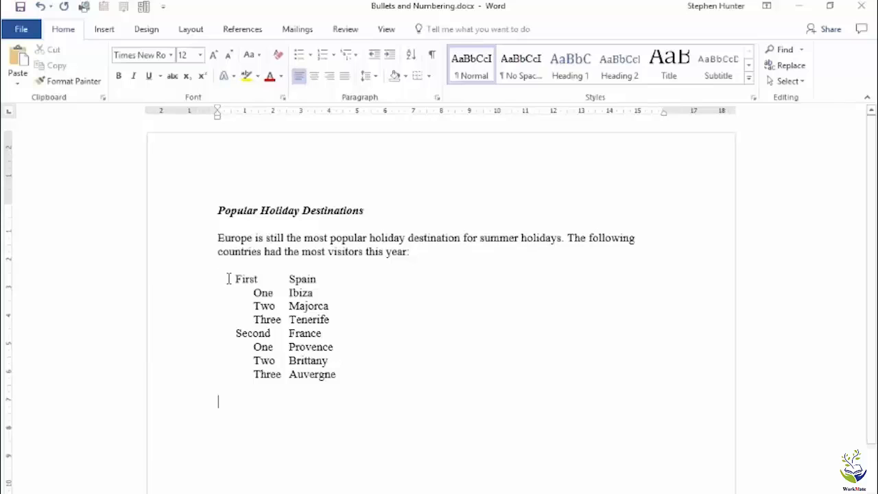
left_click_drag(289, 279, 355, 379)
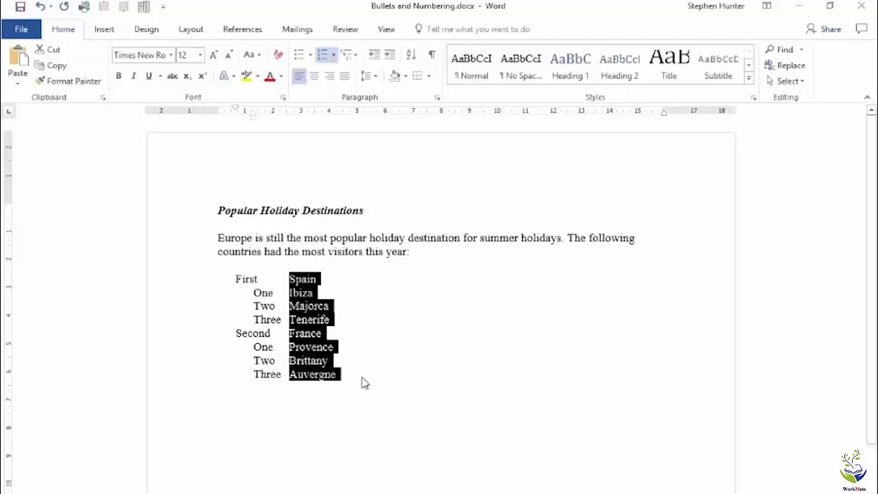
left_click(355, 410)
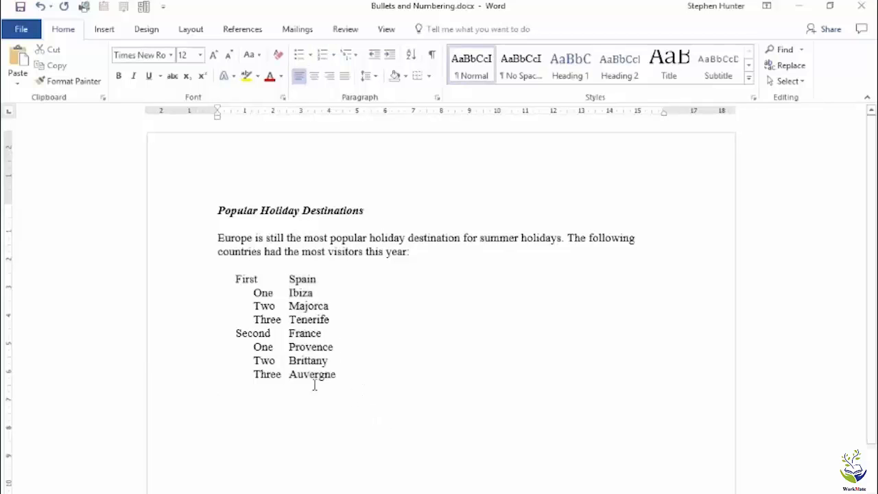